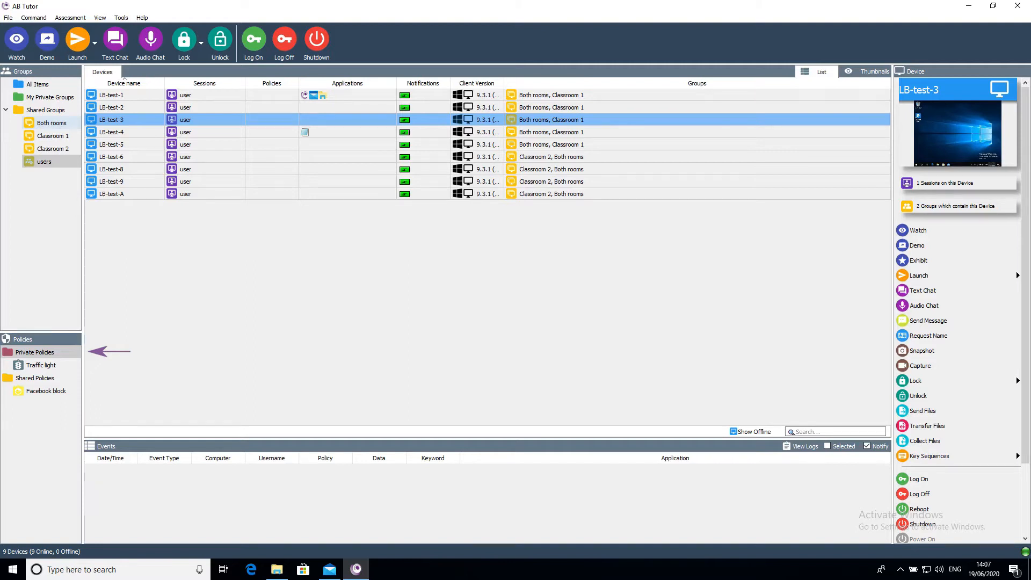
- Create a new private policy with the Power Action effect and a Schedule condition
right_click(37, 354)
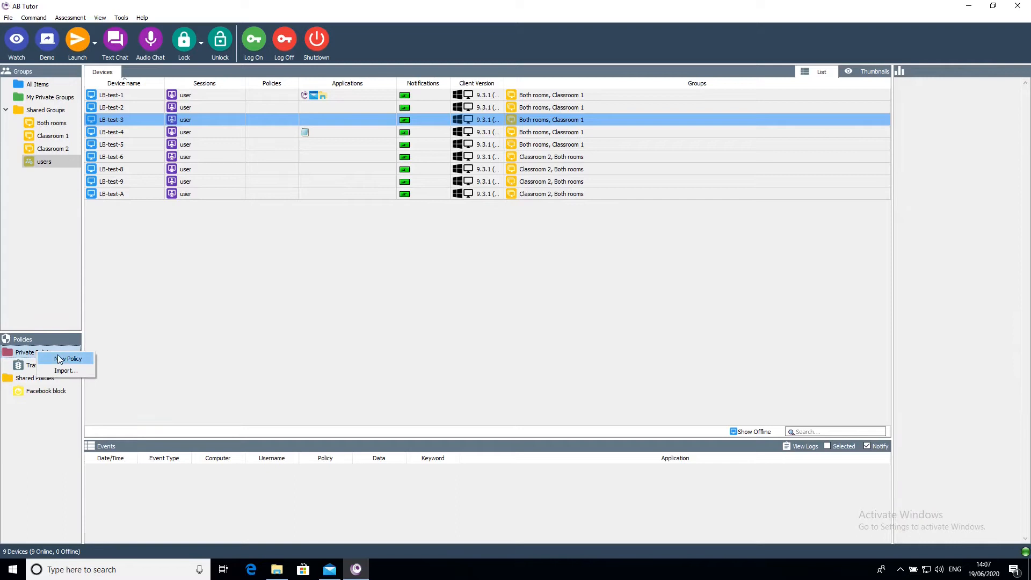
click(61, 360)
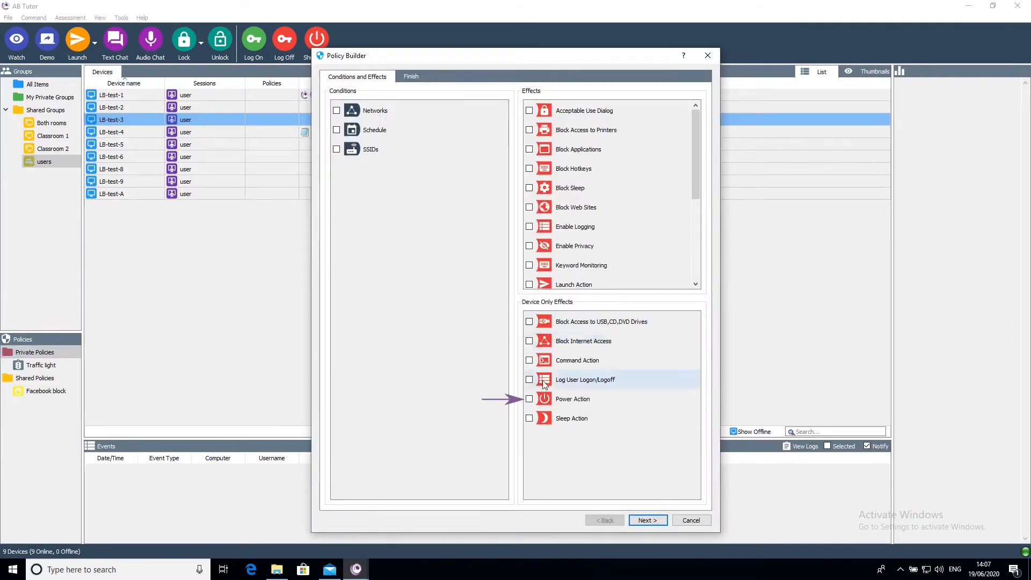
click(530, 399)
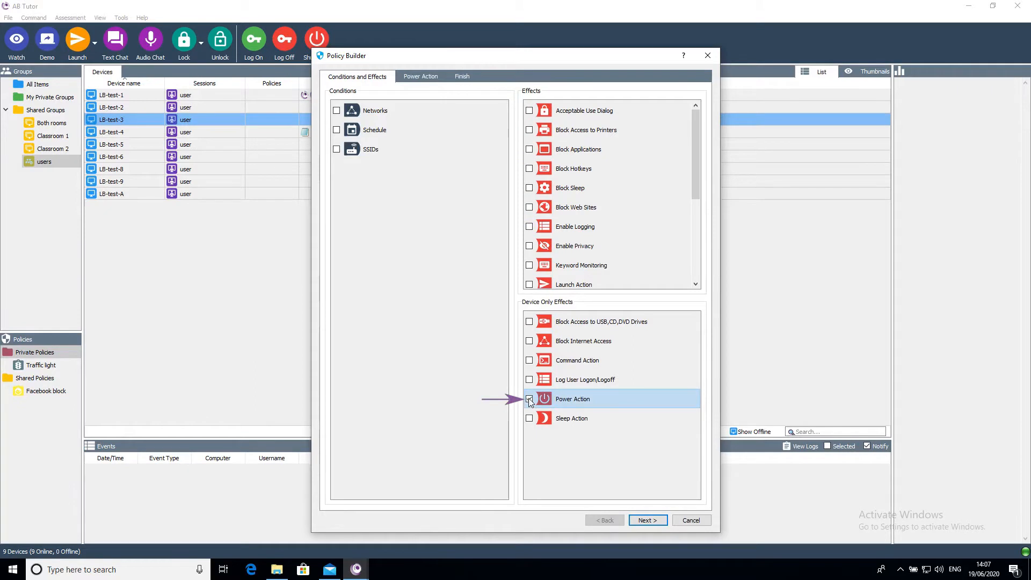
click(337, 130)
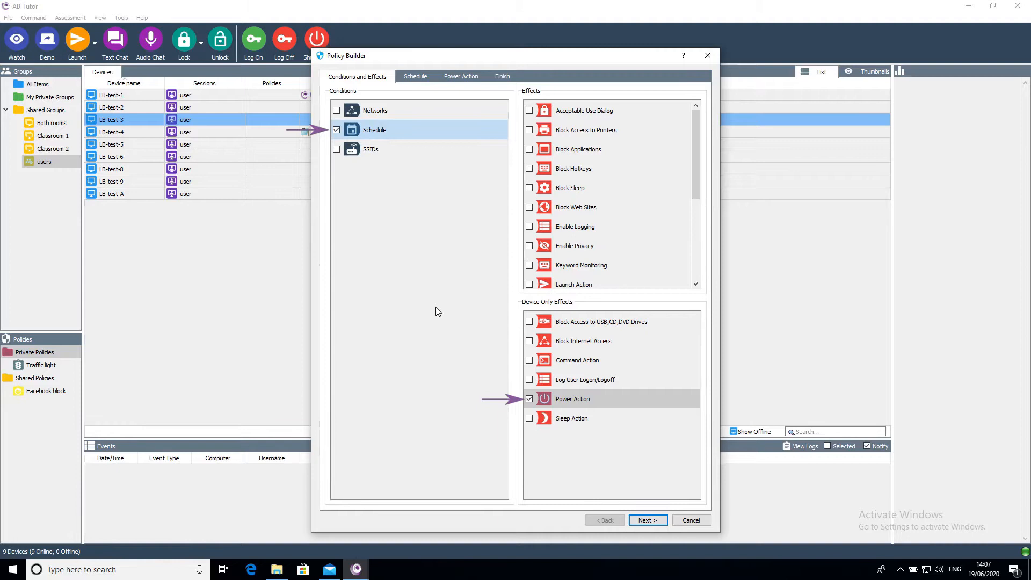
- Schedule the policy to be active from 17:00 to 00:00 and from 00:00 to 09:00 on every day of the week
click(647, 520)
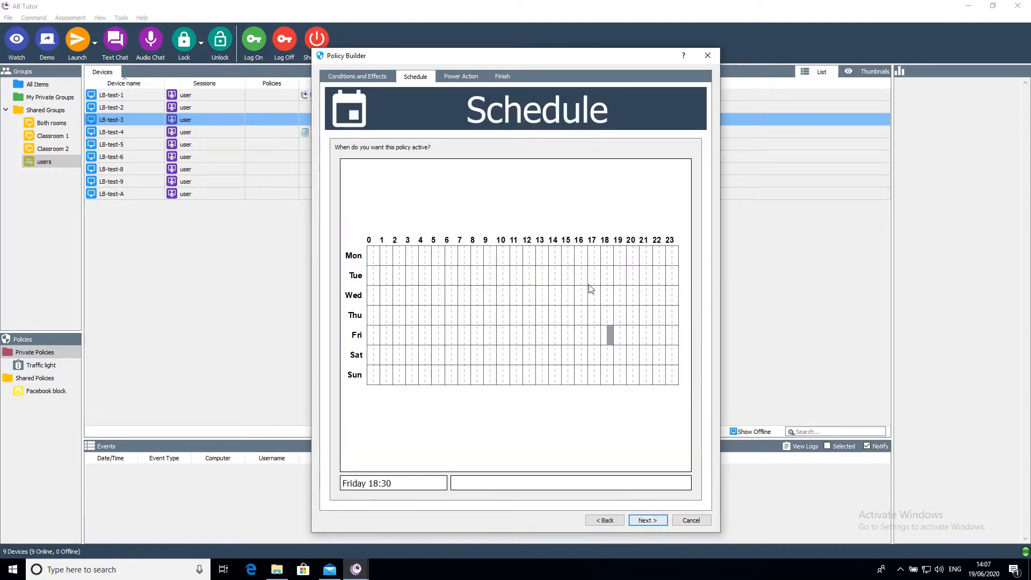
drag(595, 257, 683, 387)
drag(373, 260, 483, 382)
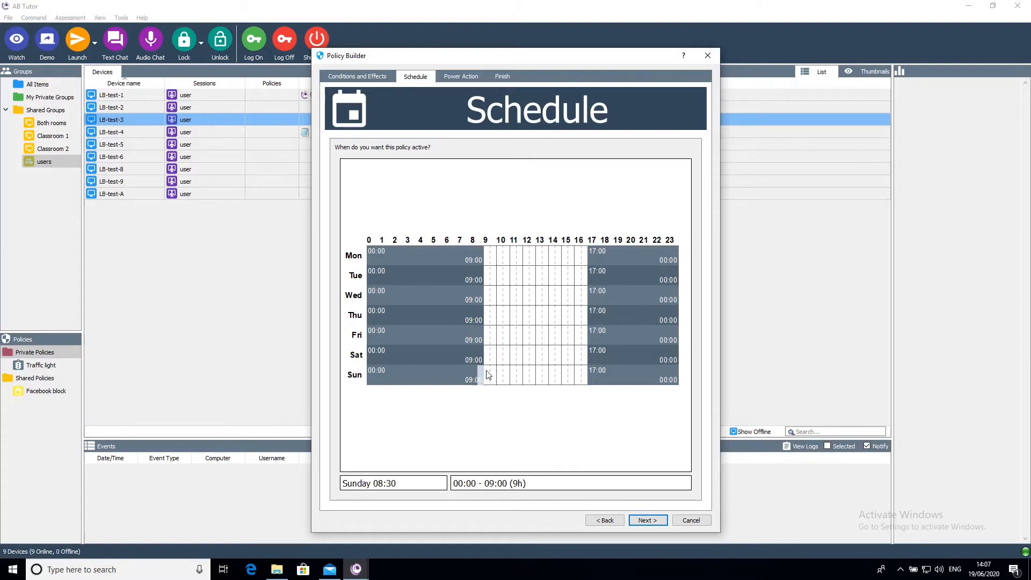
- Shift the start of Tuesday's evening segment slightly, and edit the segment to set its start back to 17:00
mouse_move(587, 275)
mouse_down()
mouse_move(507, 275)
mouse_move(590, 282)
mouse_up()
right_click(630, 273)
click(641, 281)
drag(516, 284, 502, 284)
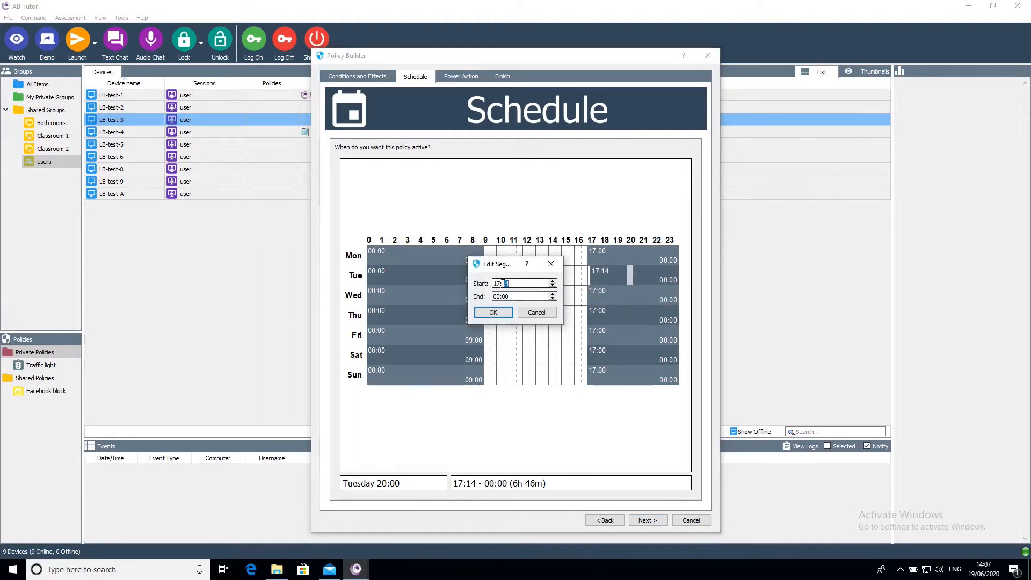
text(00)
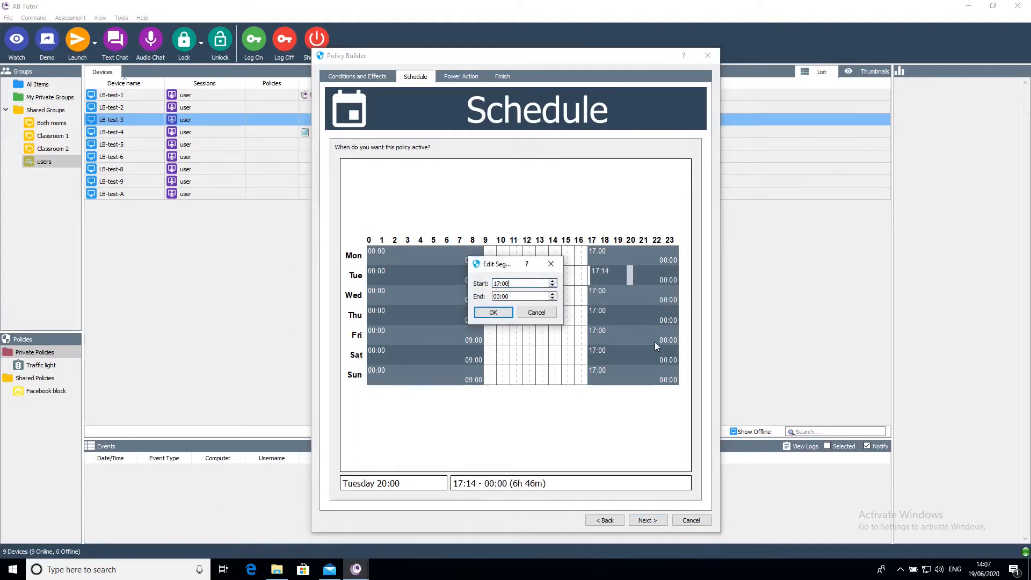
click(494, 314)
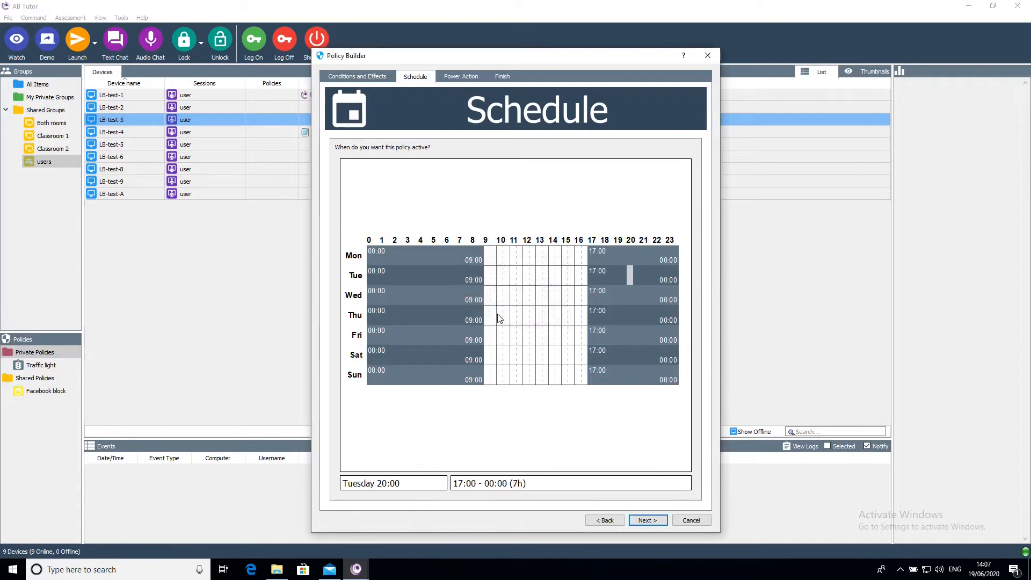
- Enter the shutdown message "This computer will shut down in 10 minutes. If you would like to keep using it, please click the "Abort" button."
click(647, 522)
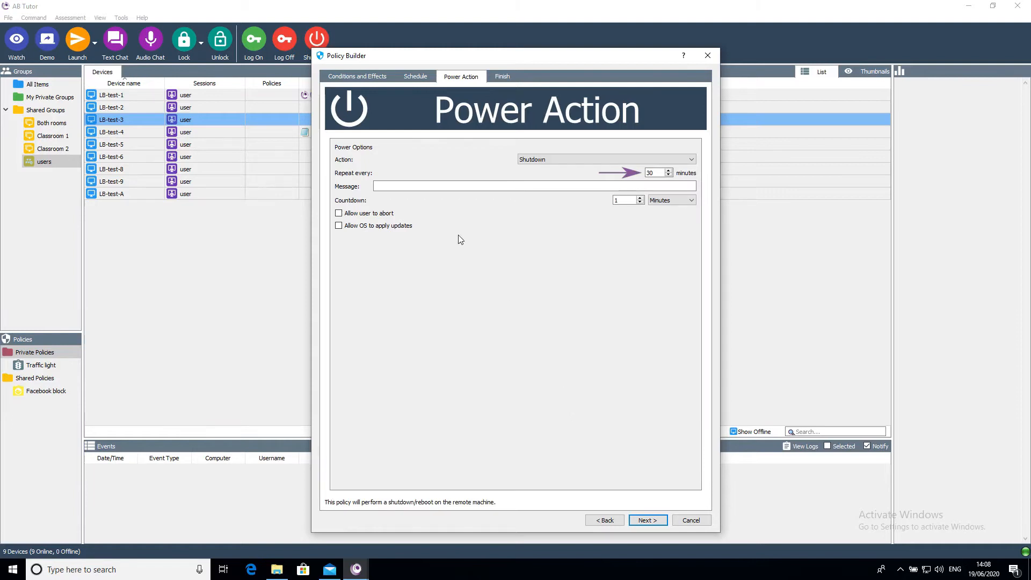
click(433, 186)
text(Th)
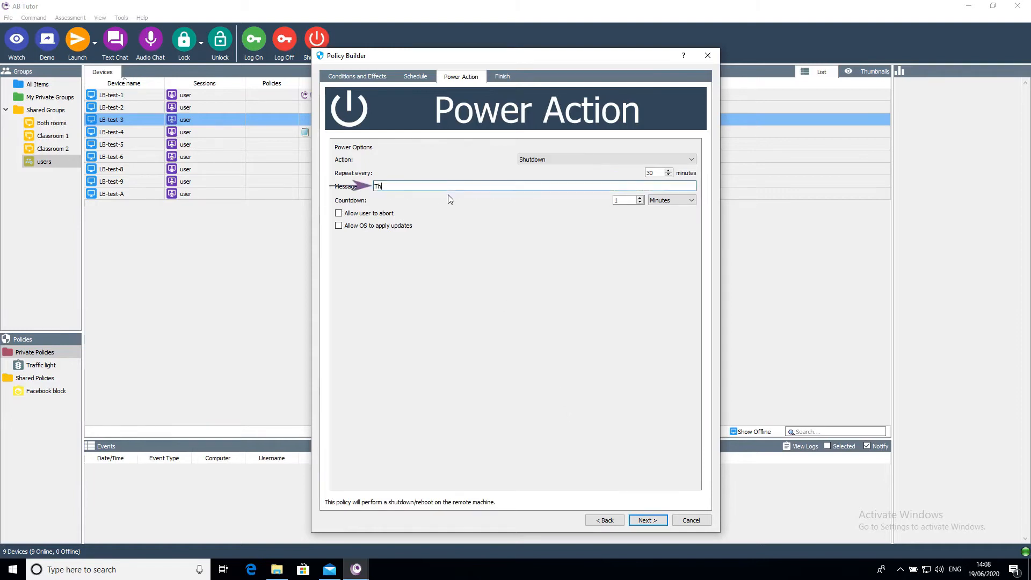
text(is computer will shut down in 10 minutes. If you would like to keep using it, ple)
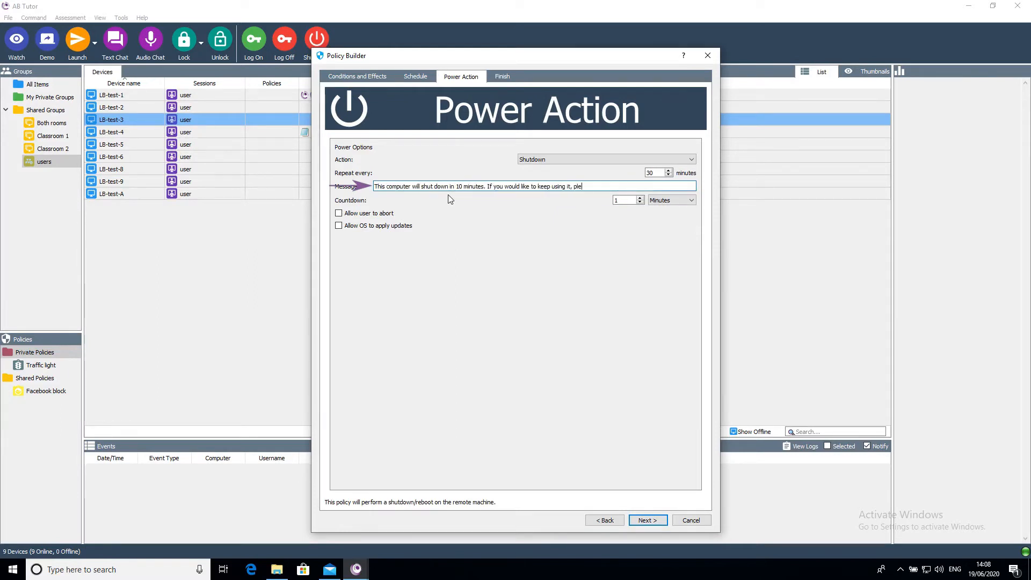
text(ase click the "Abort" button.)
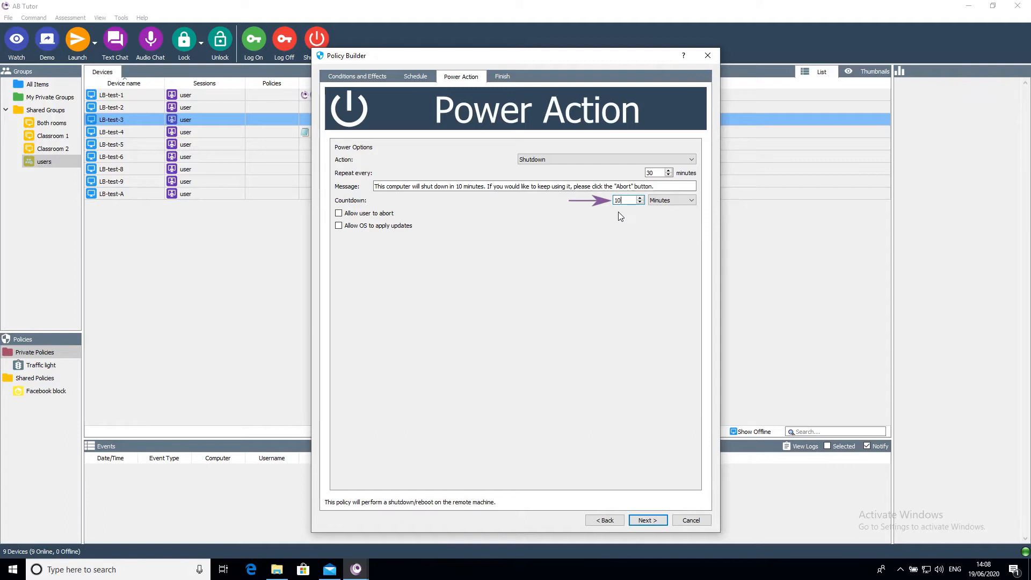
- Set the shutdown countdown to 10 minutes and allow the user to abort it
click(385, 214)
click(644, 522)
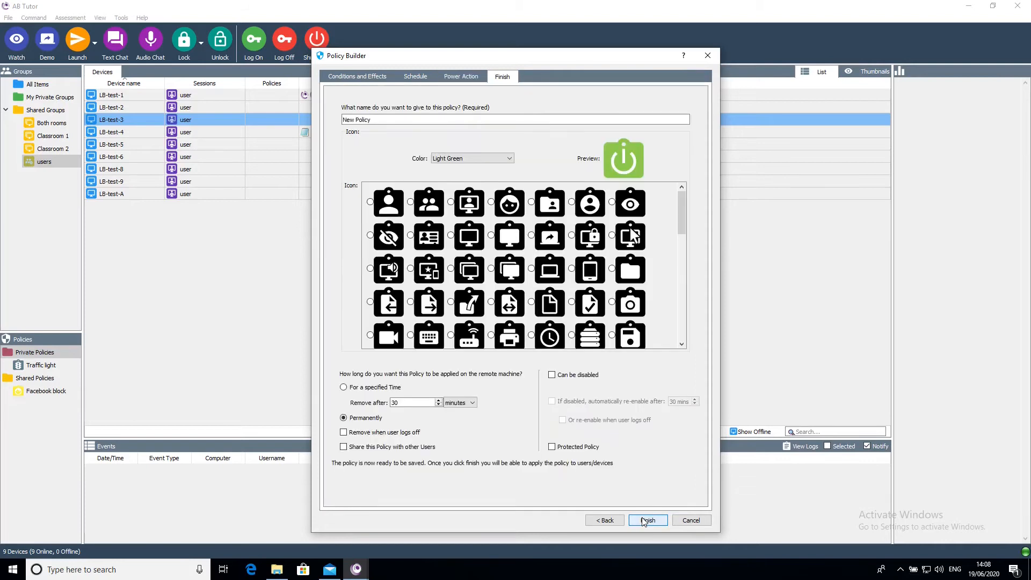
- Name the policy "Shutdown at night" and give it a red crescent moon icon
triple_click(418, 119)
text(Shutdown at night)
click(456, 158)
click(459, 211)
scroll(530, 246, down, 5)
scroll(531, 246, down, 1)
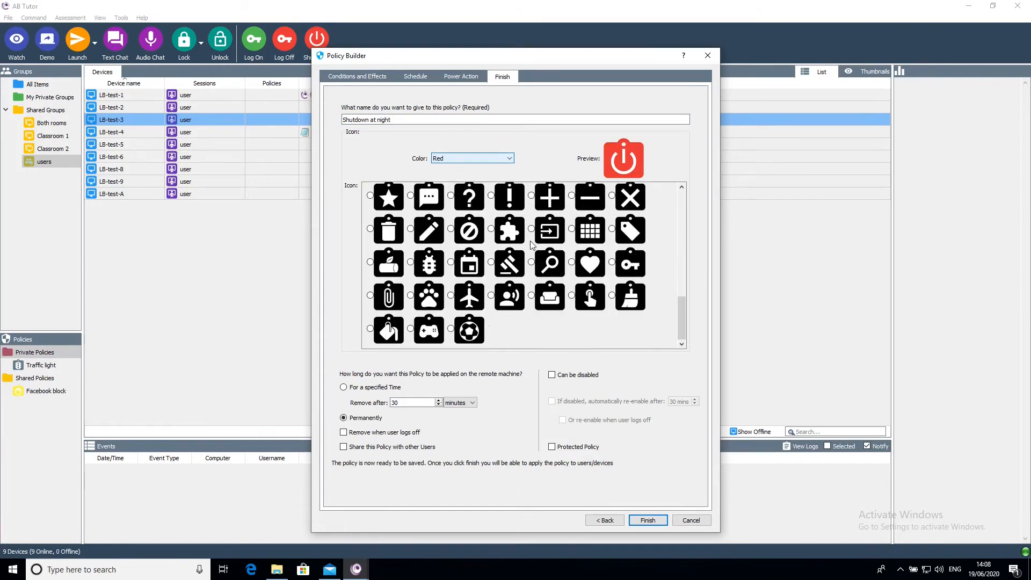
scroll(530, 241, up, 4)
click(370, 286)
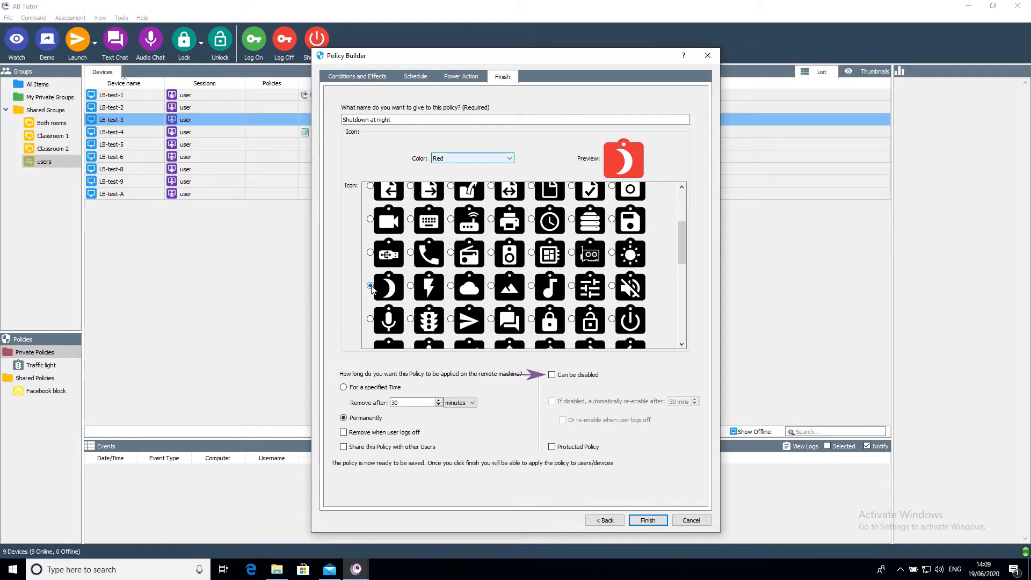
- Mark the policy as protected and save it
click(560, 448)
click(645, 519)
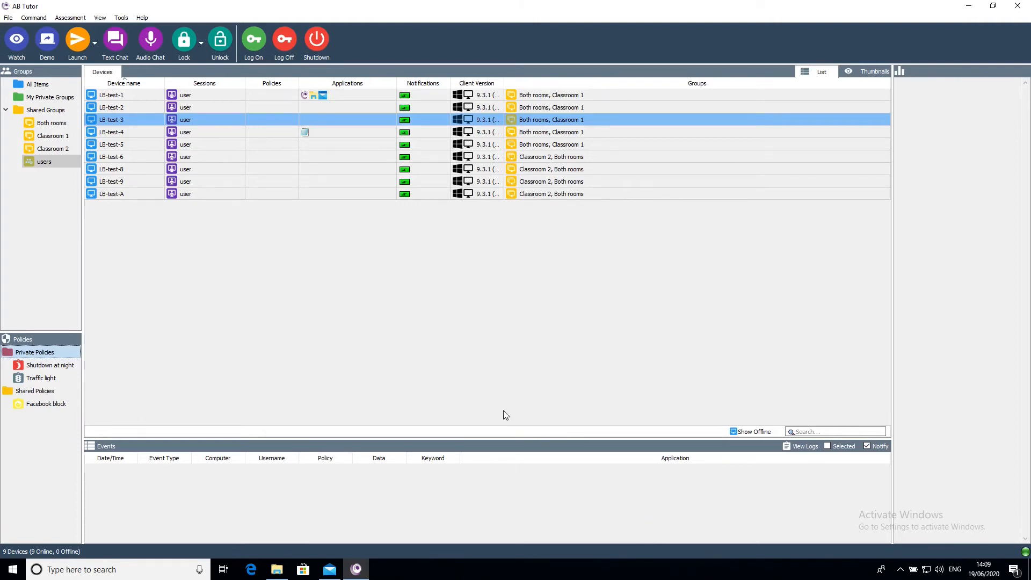
- Add the Shutdown at night policy to the default device policies for All Items and save the change
right_click(38, 86)
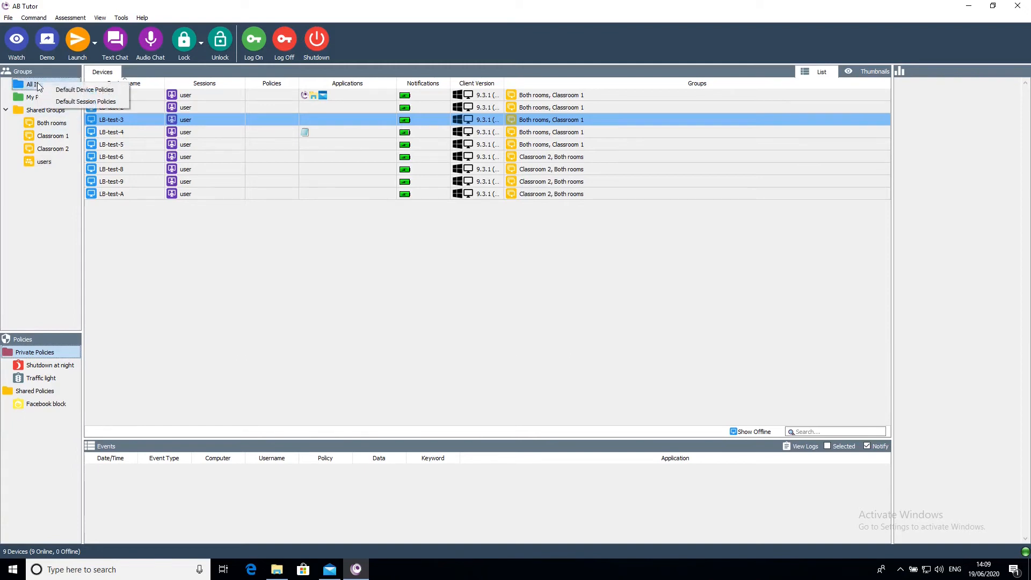
click(75, 91)
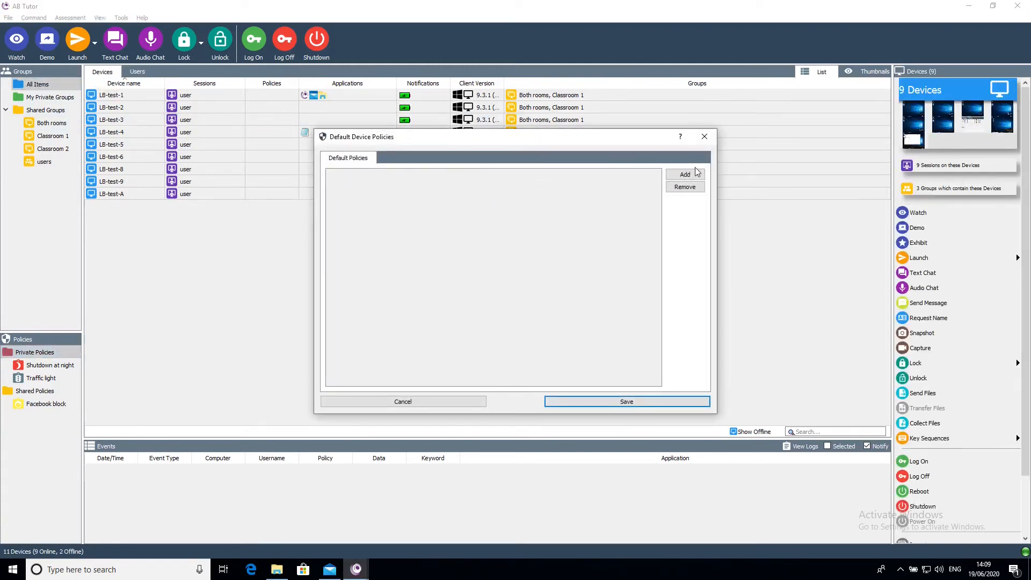
click(685, 175)
click(509, 246)
click(476, 345)
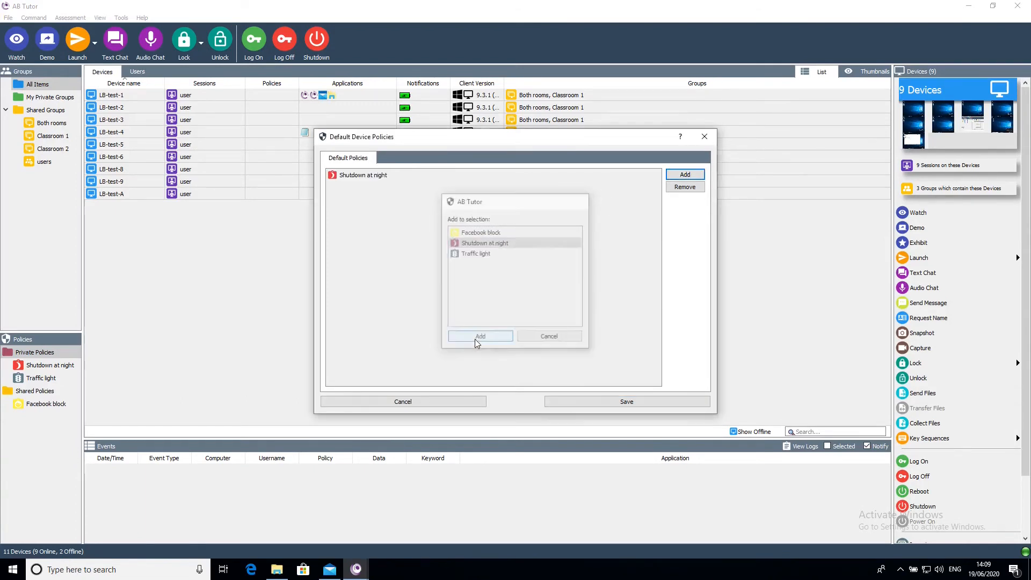
click(562, 403)
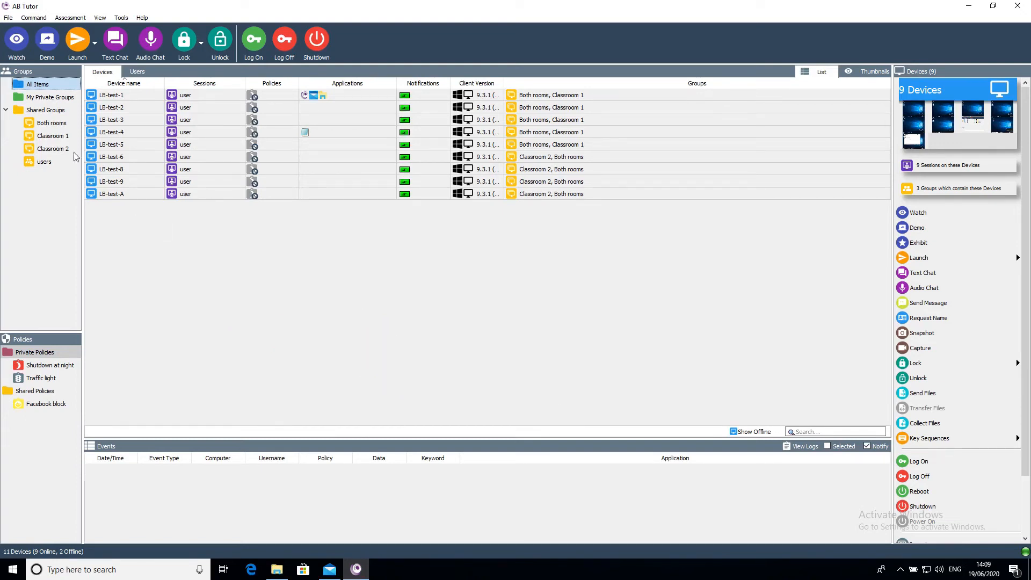
- Assign the Shutdown at night policy to the Classroom 1 group through its properties
right_click(47, 133)
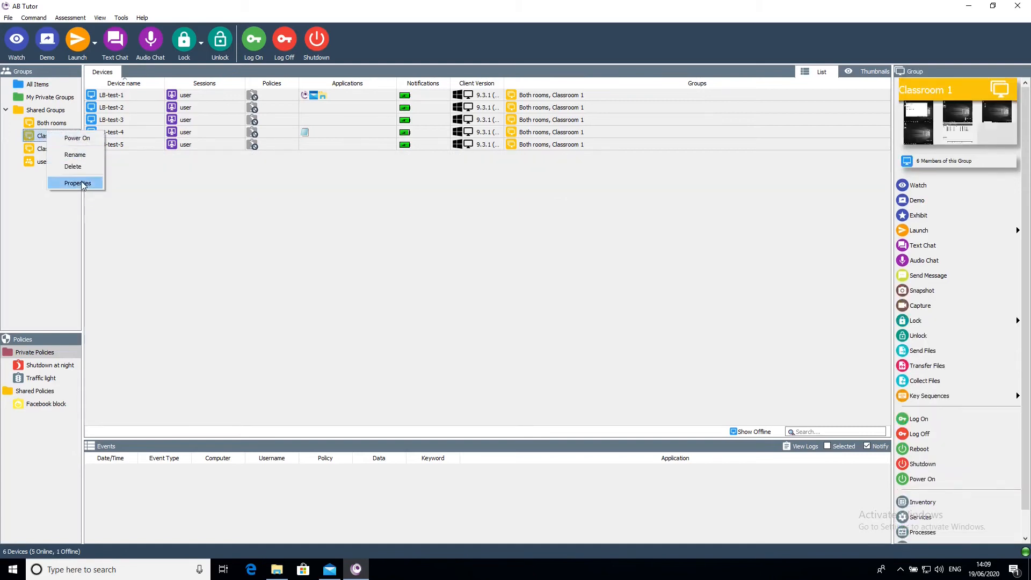
click(78, 183)
click(556, 163)
click(685, 180)
click(485, 249)
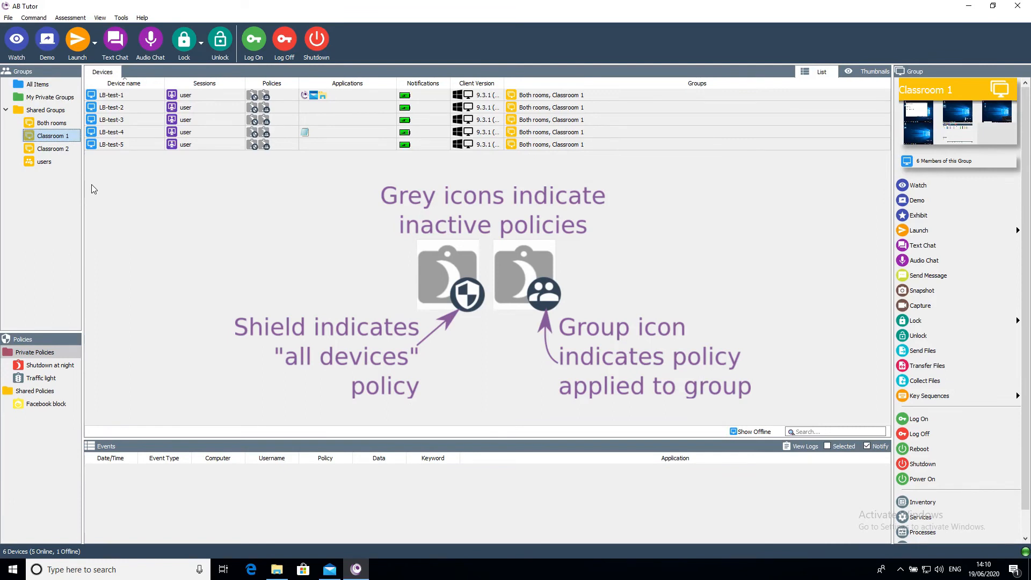
- Show all devices and apply the Shutdown at night policy directly to the device LB-test-9
click(34, 84)
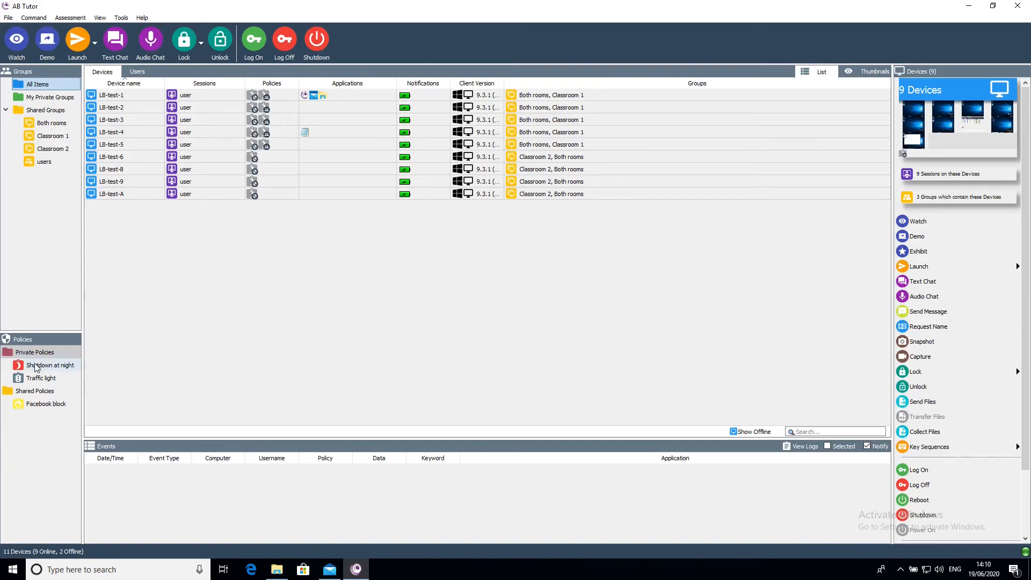
drag(36, 369, 213, 183)
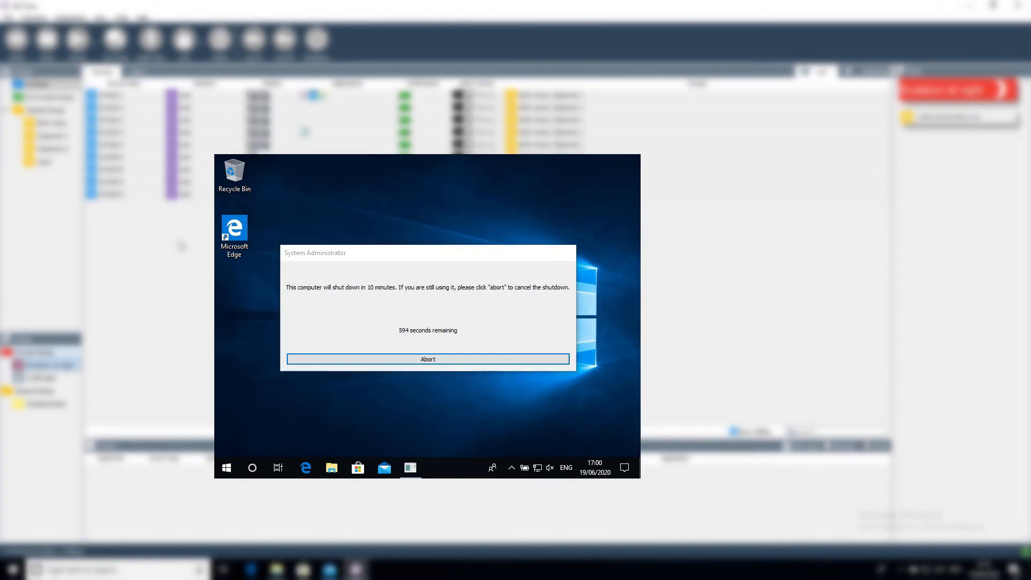
- Abort the pending shutdown on the client computer
click(443, 359)
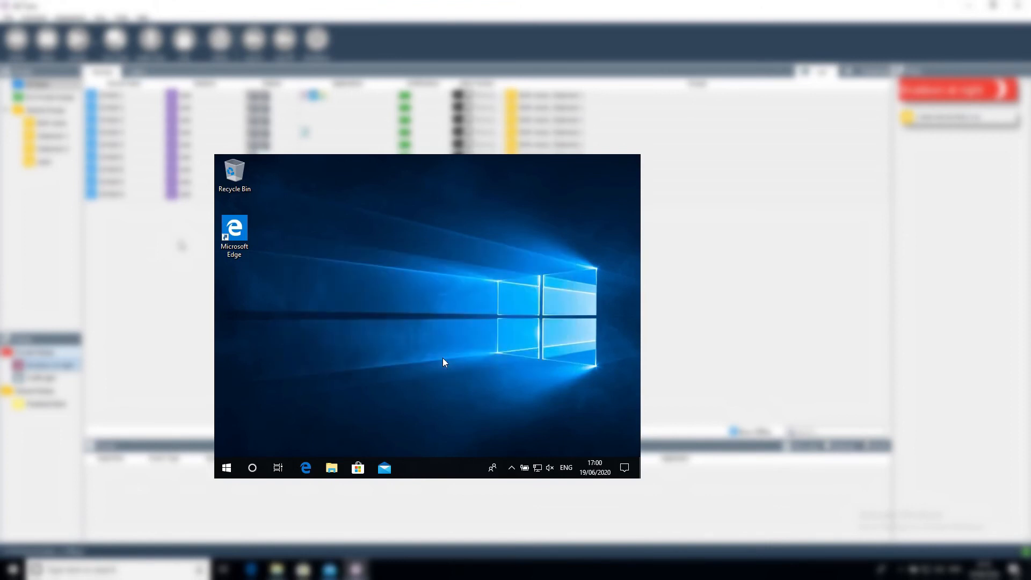